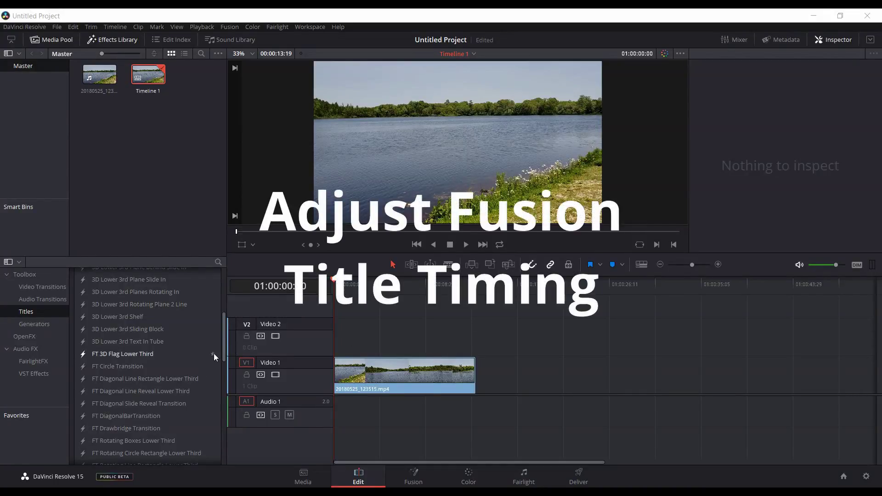
Place the FT 3D Flag Lower Third title on Video 2 at the timeline start and select it
{"action": "mouse_move", "coordinate": [224, 344]}
{"action": "left_mouse_down"}
{"action": "mouse_move", "coordinate": [222, 322]}
{"action": "mouse_move", "coordinate": [221, 355]}
{"action": "left_mouse_up"}
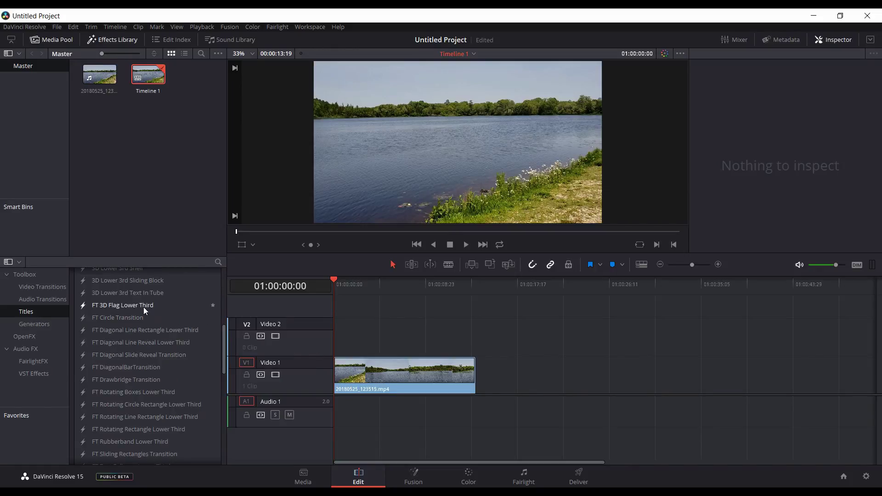
{"action": "left_click_drag", "start_coordinate": [143, 307], "coordinate": [337, 343]}
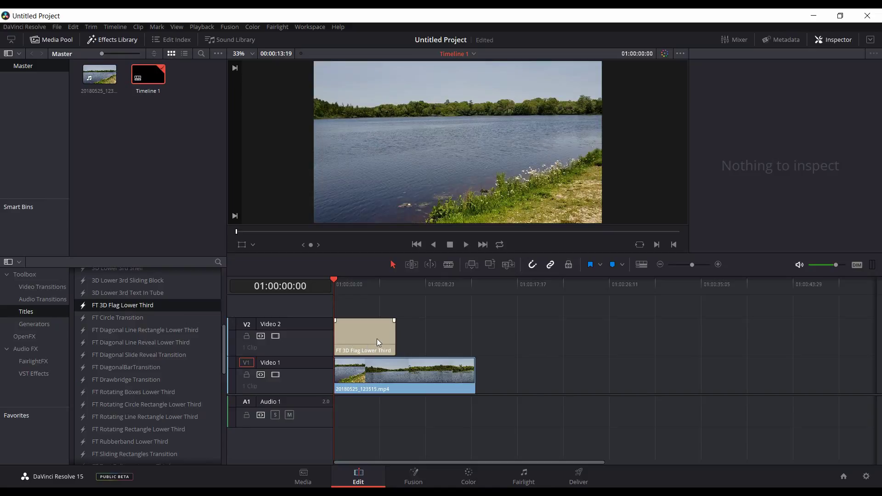
{"action": "left_click", "coordinate": [373, 380]}
Play the title in the Fusion viewer with High Quality and Motion Blur playback turned off
{"action": "left_click", "coordinate": [417, 478]}
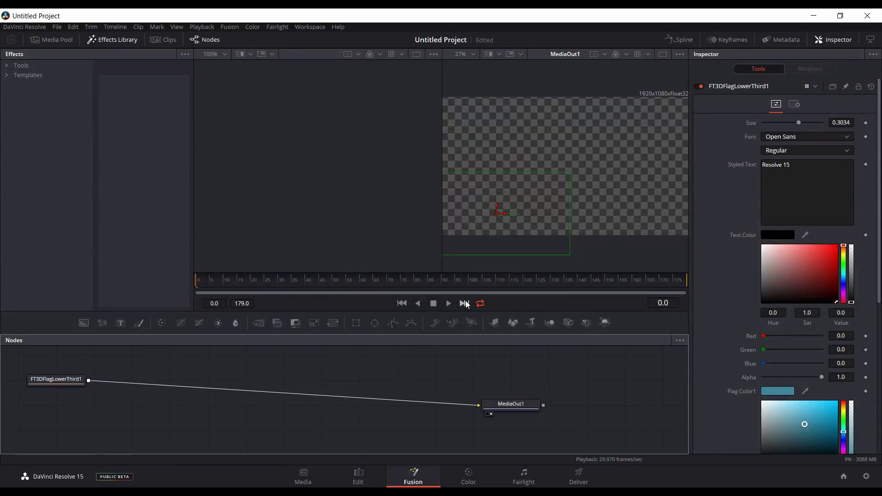
{"action": "left_click", "coordinate": [448, 306]}
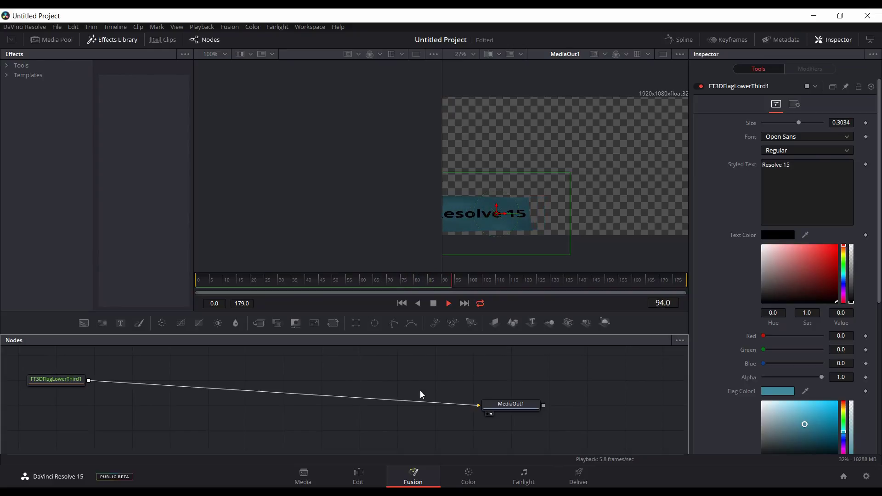
{"action": "right_click", "coordinate": [514, 301]}
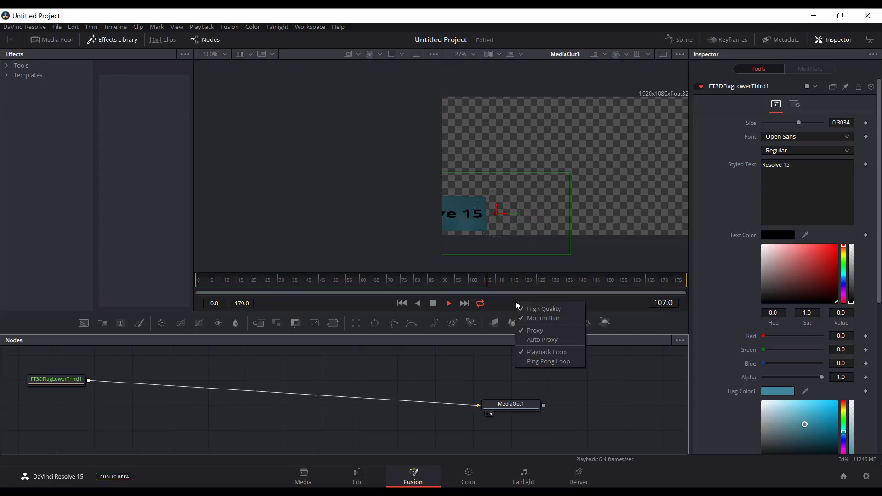
{"action": "left_click", "coordinate": [531, 309]}
{"action": "right_click", "coordinate": [528, 304]}
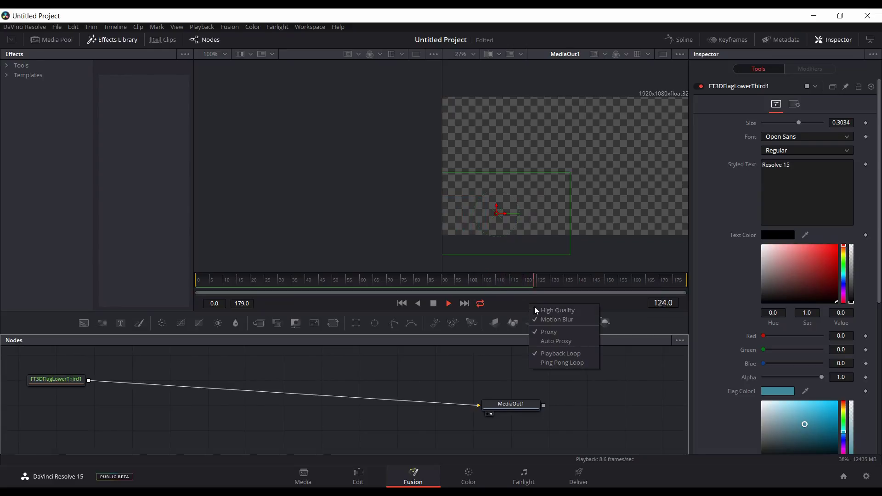
{"action": "left_click", "coordinate": [538, 319]}
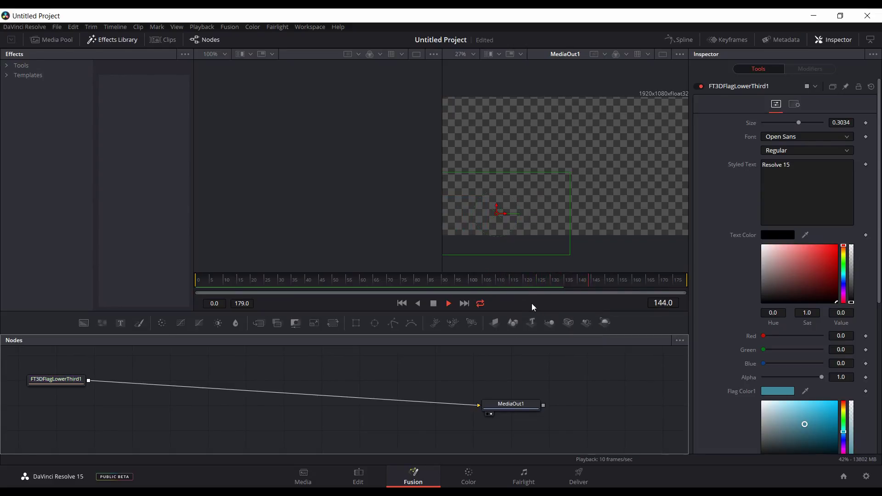
{"action": "right_click", "coordinate": [528, 302]}
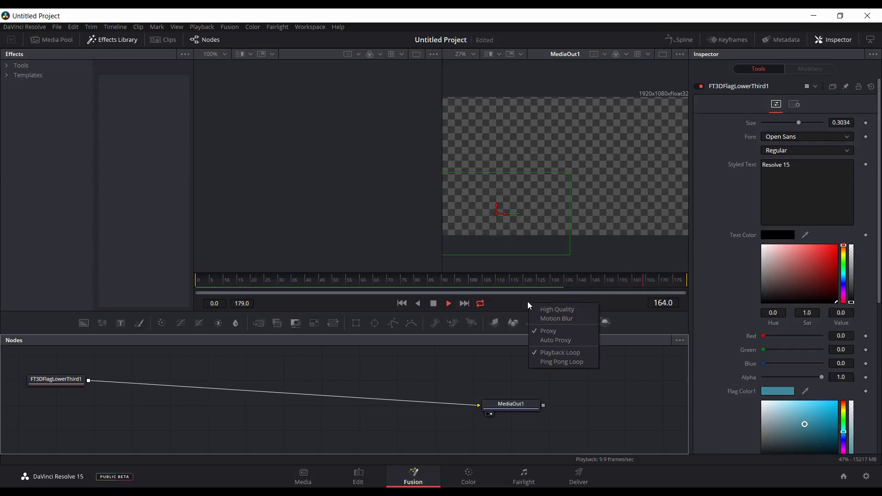
{"action": "left_click", "coordinate": [514, 304]}
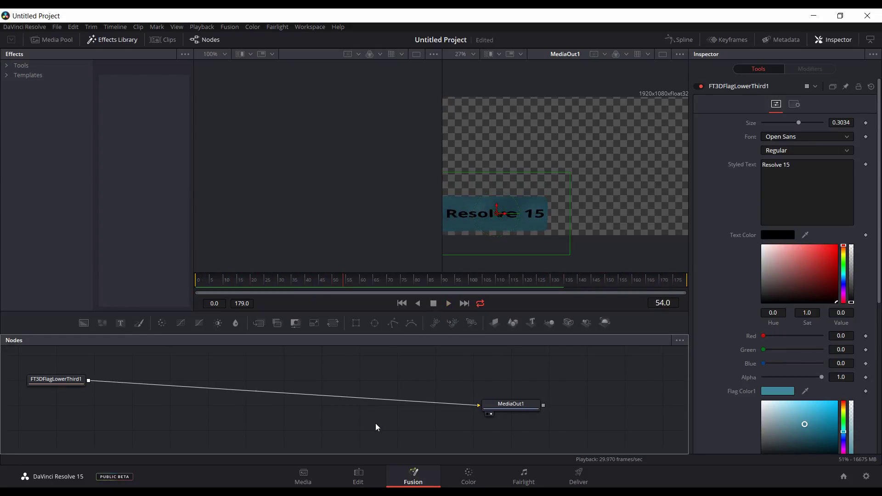
{"action": "left_click", "coordinate": [358, 474]}
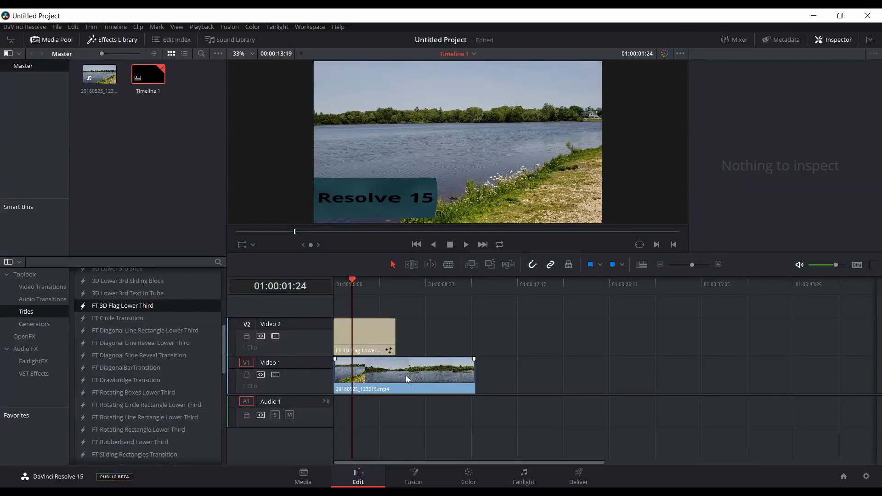
{"action": "key", "text": "Home"}
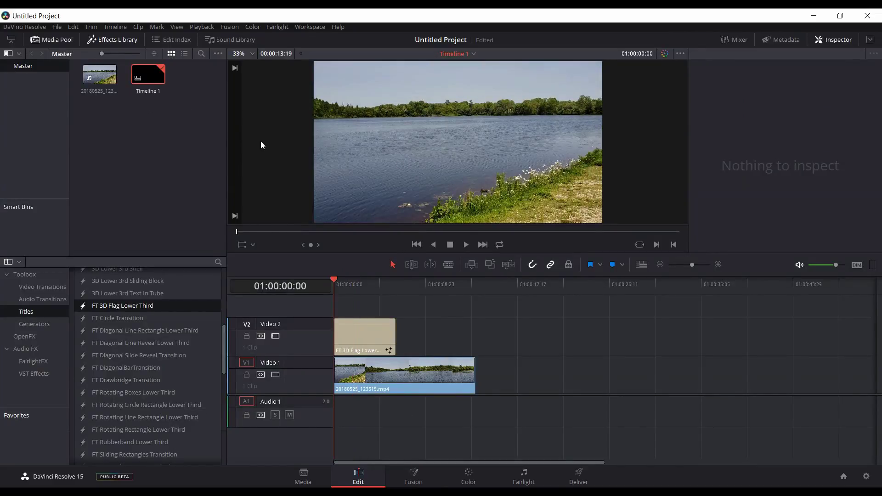
{"action": "left_click", "coordinate": [197, 28]}
{"action": "mouse_move", "coordinate": [228, 59]}
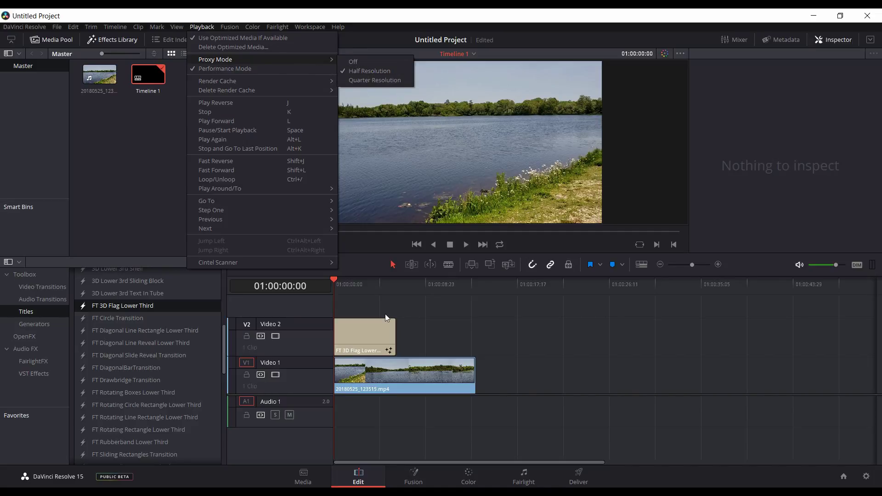
{"action": "left_click", "coordinate": [333, 277]}
{"action": "key", "text": "space"}
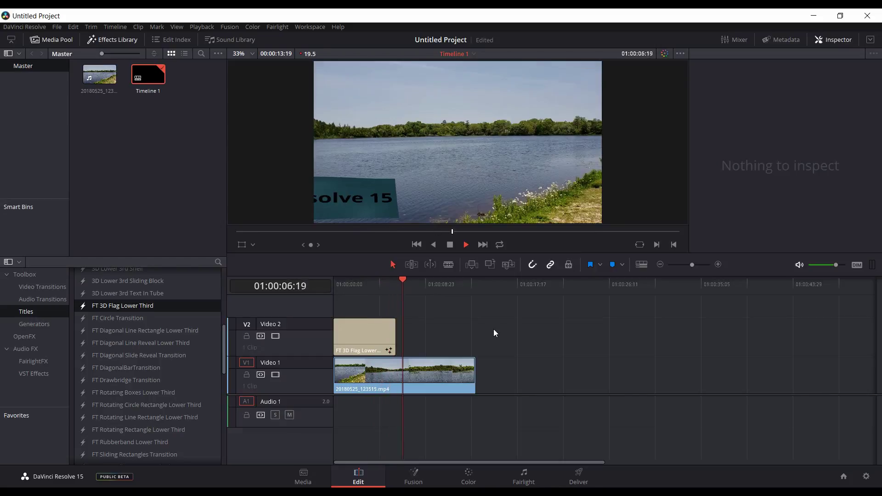
Replay the timeline from the start, then select the V2 title clip to show its Inspector settings
{"action": "key", "text": "Home"}
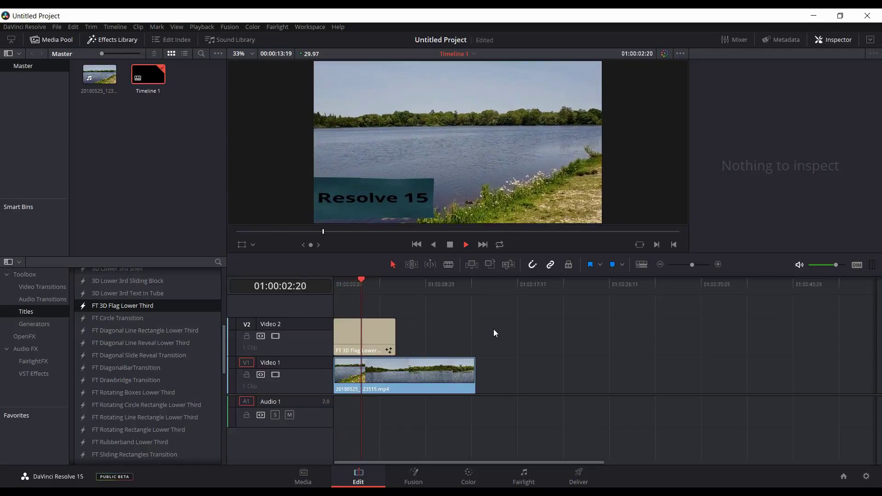
{"action": "key", "text": "space"}
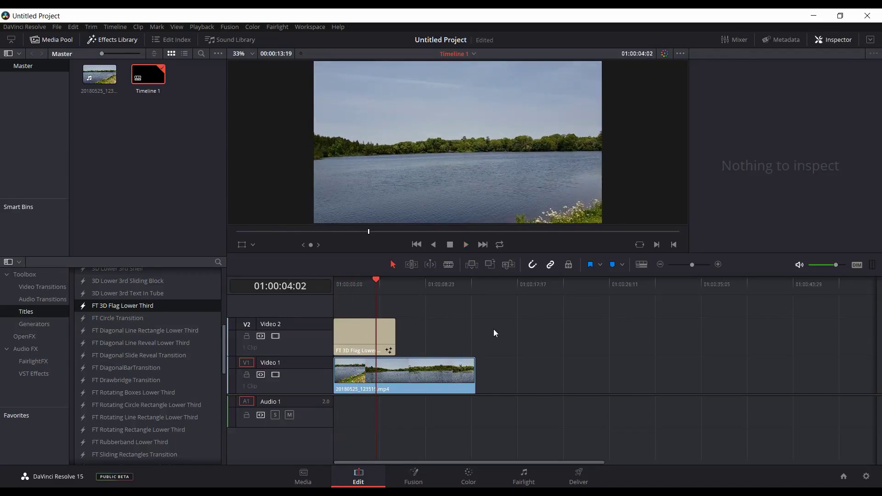
{"action": "key", "text": "Home"}
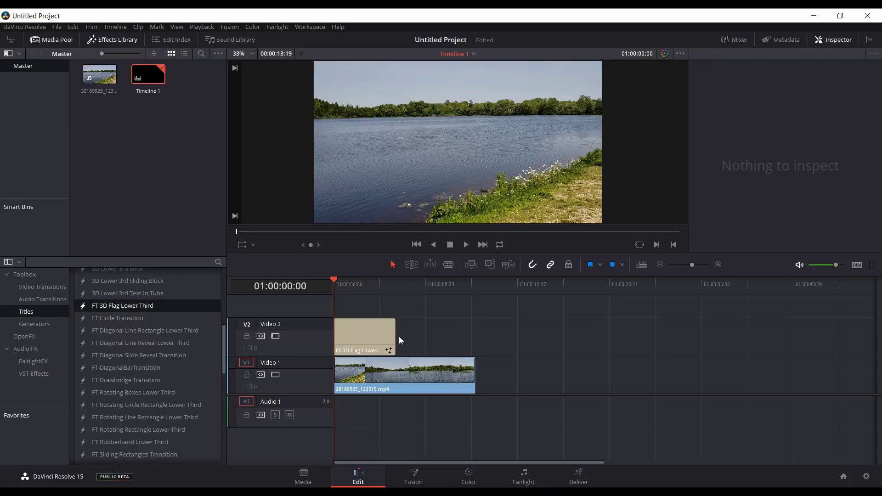
{"action": "key", "text": "space"}
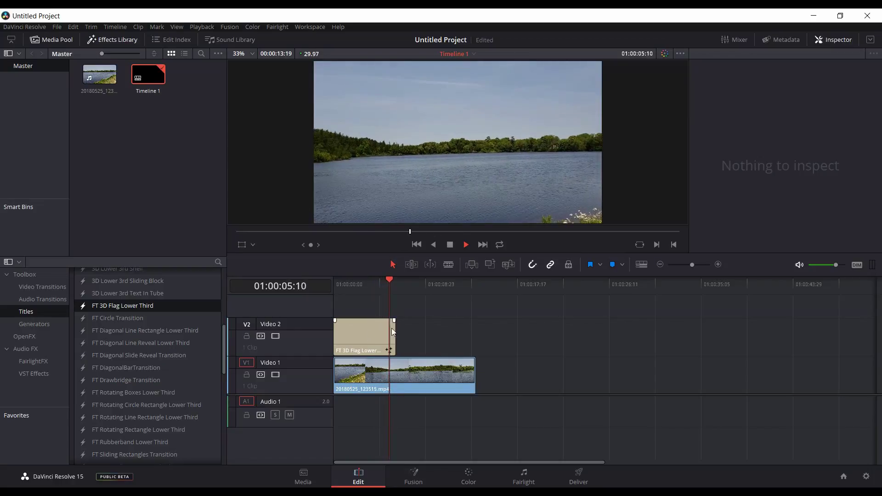
{"action": "key", "text": "space"}
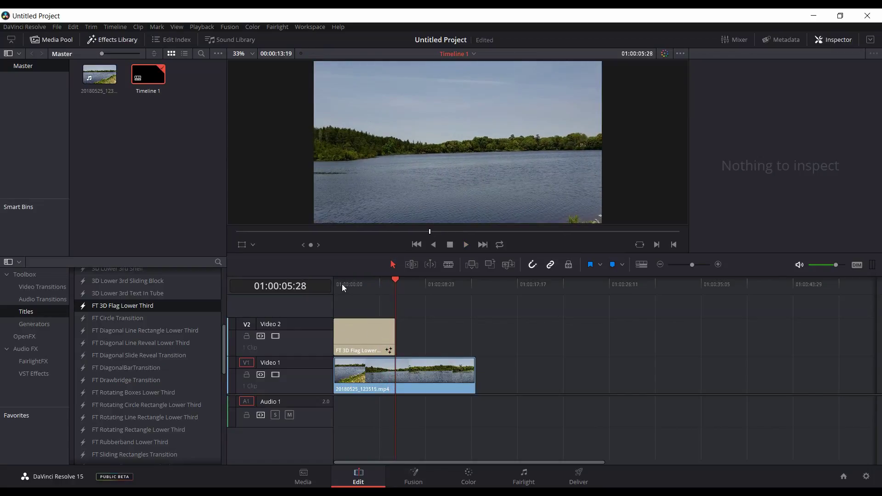
{"action": "key", "text": "Home"}
{"action": "key", "text": "space"}
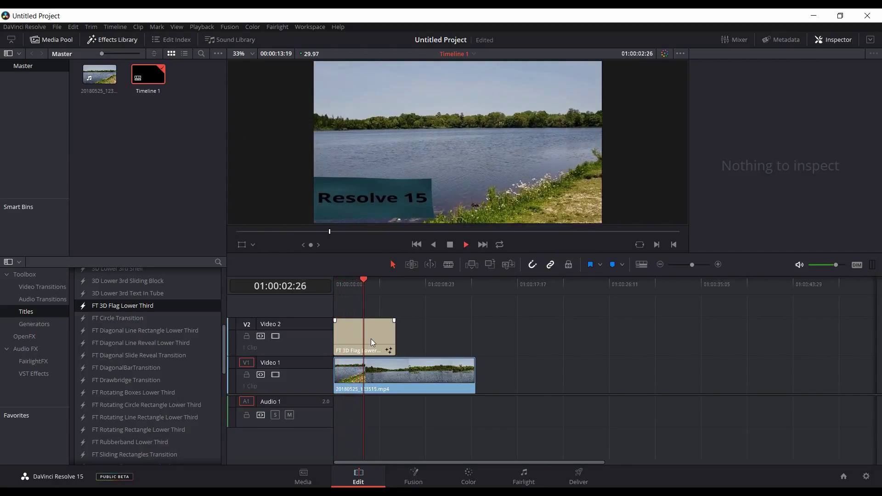
{"action": "key", "text": "space"}
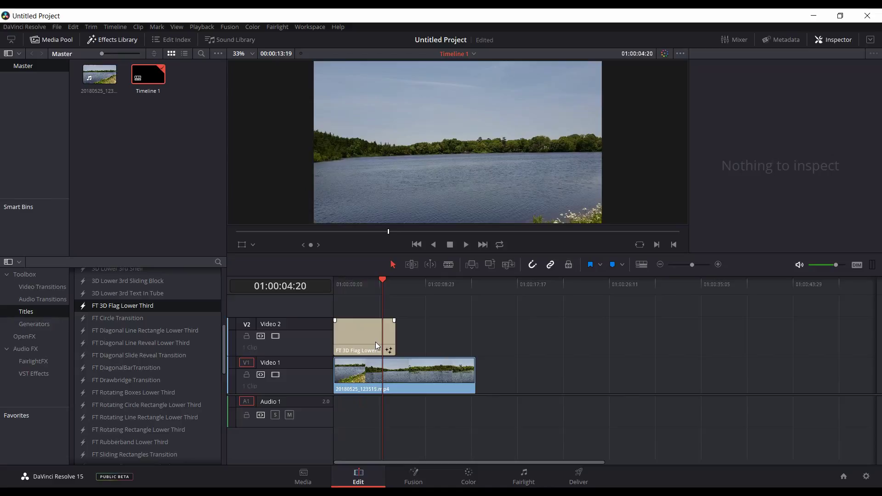
{"action": "left_click", "coordinate": [372, 338]}
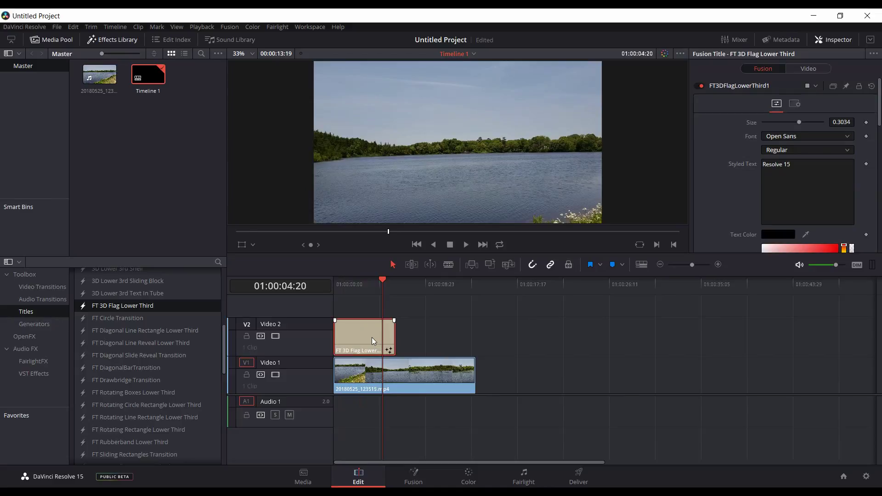
Show the Keyframes editor for the FT3DFlagLowerThird1 node in Fusion, with the lower panels enlarged
{"action": "left_click", "coordinate": [414, 477]}
{"action": "left_click", "coordinate": [64, 382]}
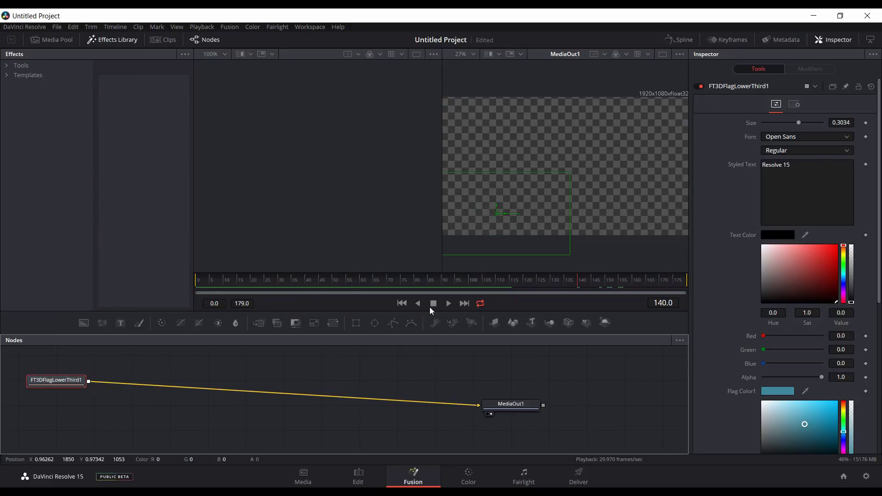
{"action": "left_click_drag", "start_coordinate": [78, 384], "coordinate": [78, 394]}
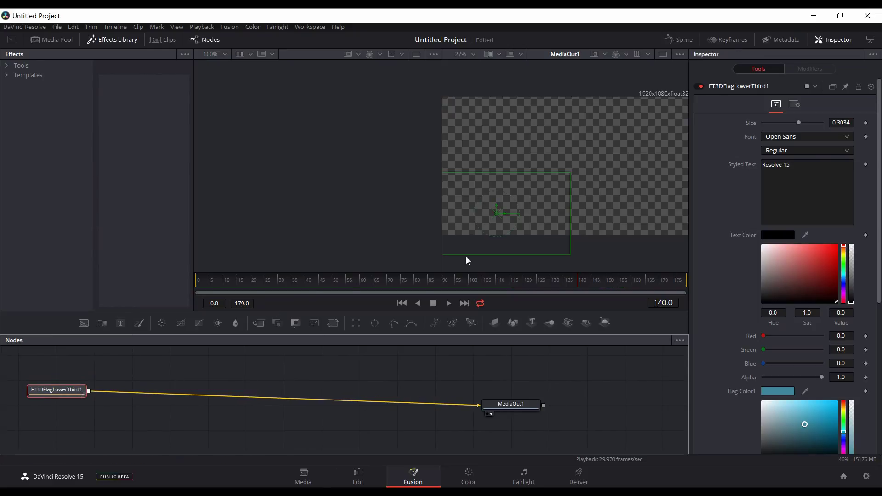
{"action": "left_click", "coordinate": [728, 40]}
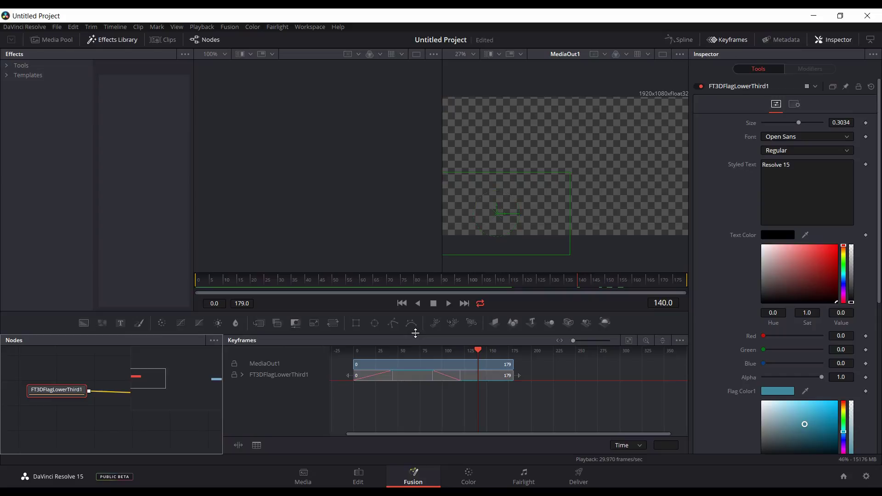
{"action": "left_click_drag", "start_coordinate": [414, 334], "coordinate": [429, 266]}
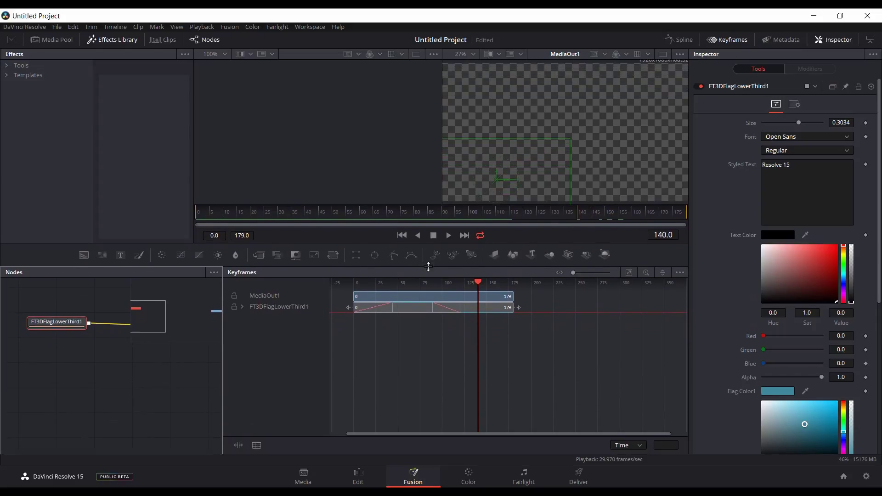
Expand FT3DFlagLowerThird1 and ImagePlane3D1 to reveal XOffset, scrubbing the playhead between frames 120 and 171
{"action": "left_click", "coordinate": [243, 308]}
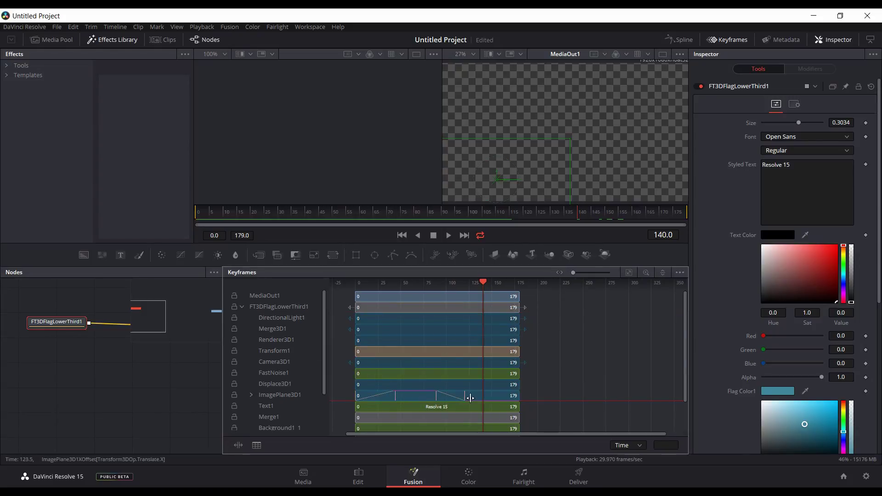
{"action": "left_click", "coordinate": [251, 395]}
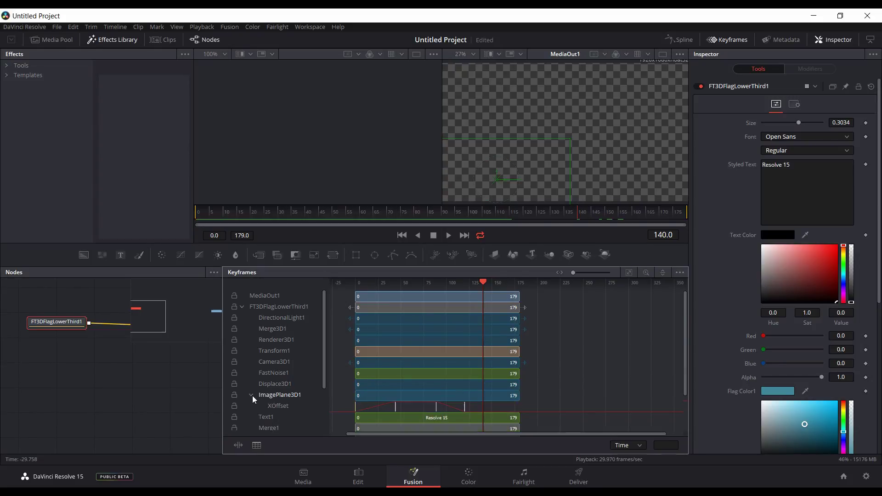
{"action": "scroll", "coordinate": [280, 376], "scroll_direction": "down", "scroll_amount": 1}
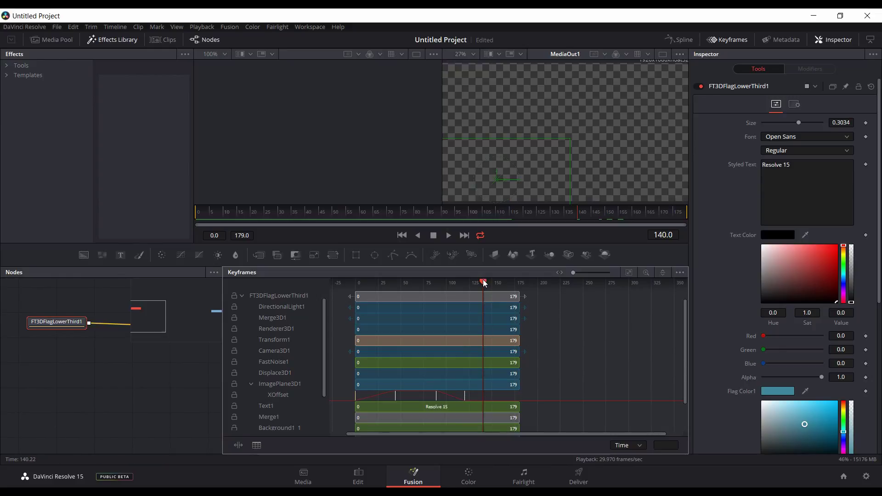
{"action": "left_click_drag", "start_coordinate": [484, 283], "coordinate": [465, 285]}
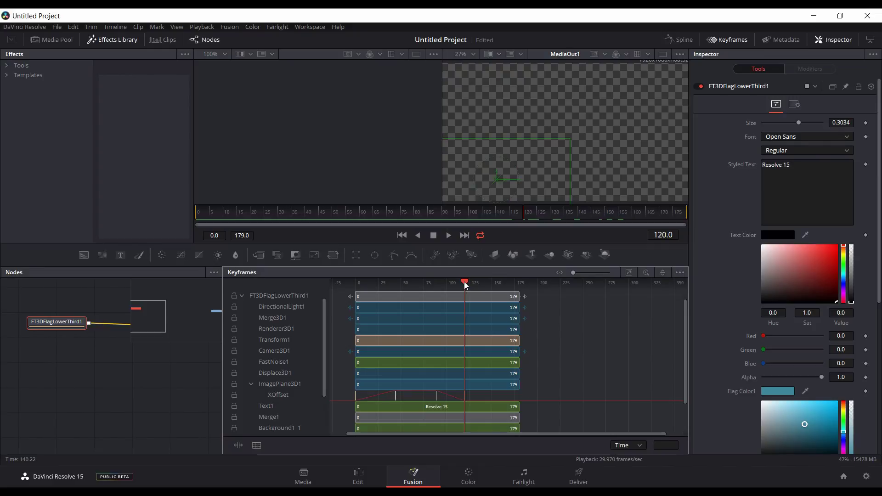
{"action": "mouse_move", "coordinate": [465, 285]}
{"action": "left_mouse_down"}
{"action": "mouse_move", "coordinate": [514, 283]}
{"action": "mouse_move", "coordinate": [480, 290]}
{"action": "left_mouse_up"}
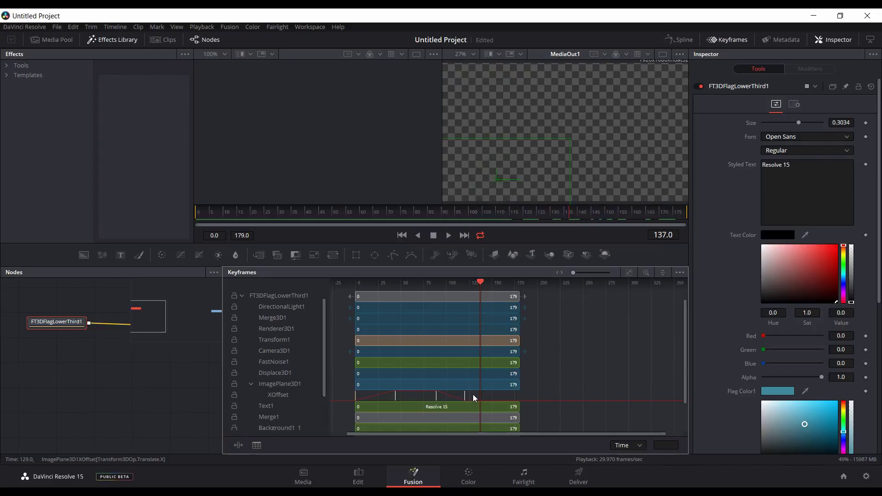
Time-stretch the selected XOffset keyframes out toward frame 176, then lower the panel divider
{"action": "left_click_drag", "start_coordinate": [473, 393], "coordinate": [349, 401]}
{"action": "left_click", "coordinate": [239, 446]}
{"action": "left_click_drag", "start_coordinate": [465, 395], "coordinate": [515, 395]}
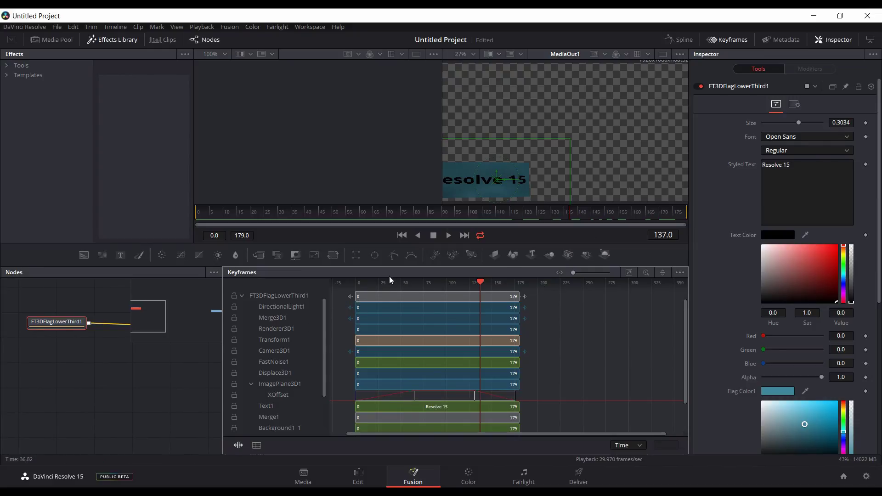
{"action": "left_click_drag", "start_coordinate": [393, 267], "coordinate": [403, 329]}
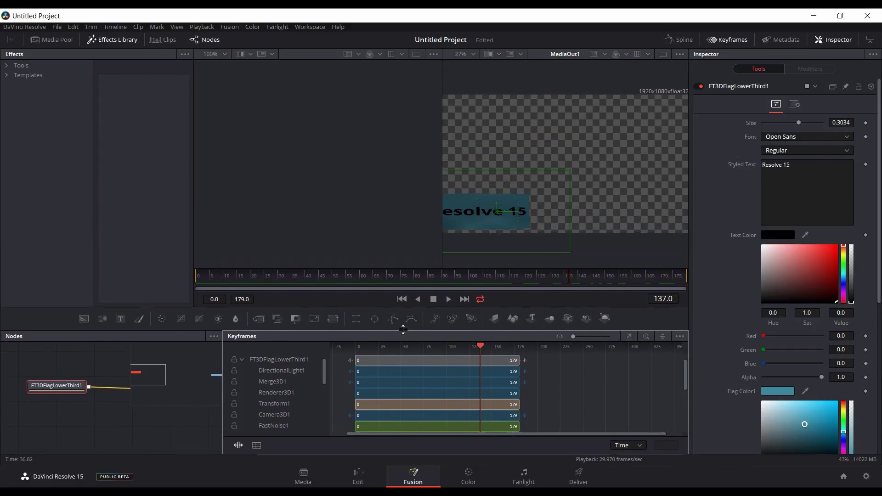
Close Keyframes, return to the Edit page, and play the retimed flag title from the start
{"action": "left_click", "coordinate": [734, 39]}
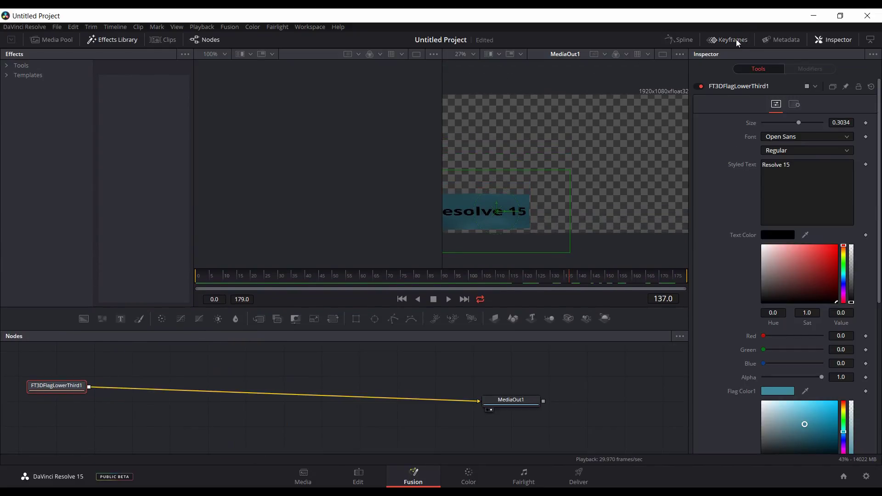
{"action": "left_click", "coordinate": [359, 475]}
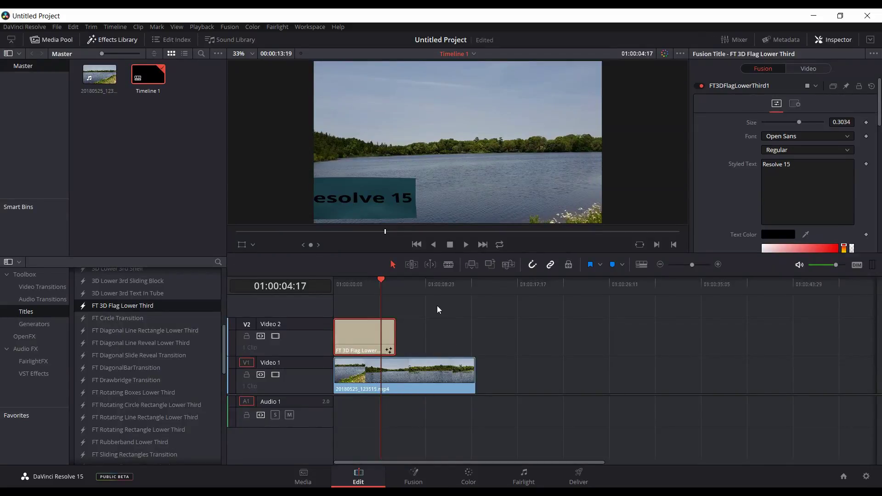
{"action": "key", "text": "Home"}
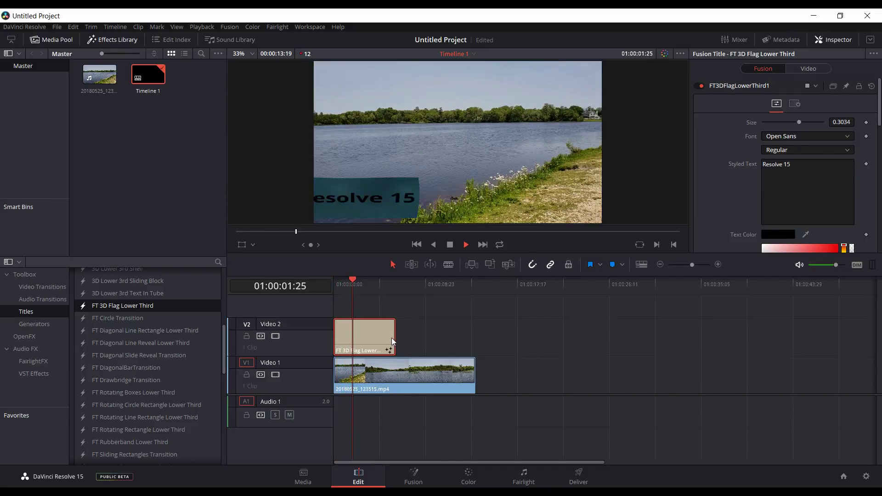
{"action": "key", "text": "space"}
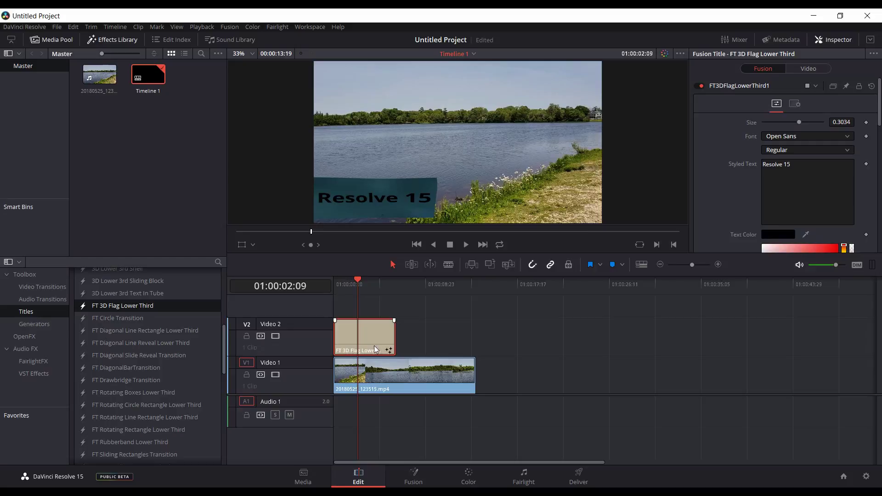
{"action": "key", "text": "space"}
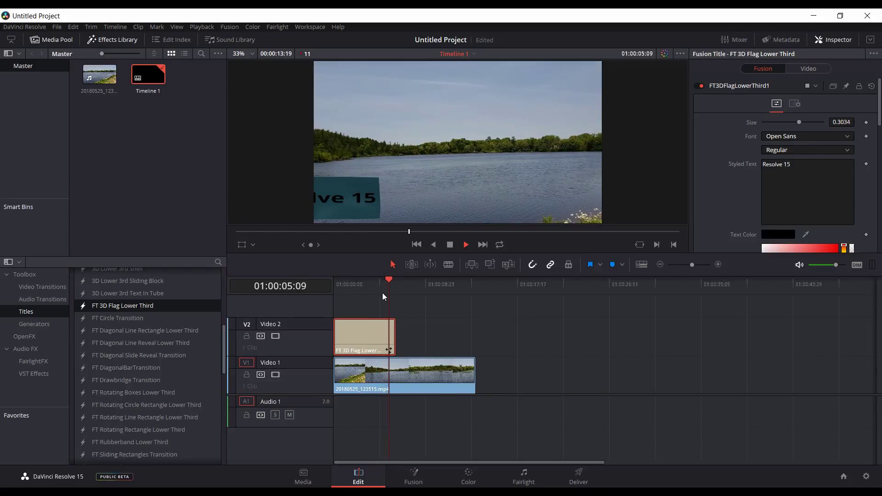
{"action": "key", "text": "space"}
{"action": "key", "text": "Home"}
{"action": "key", "text": "space"}
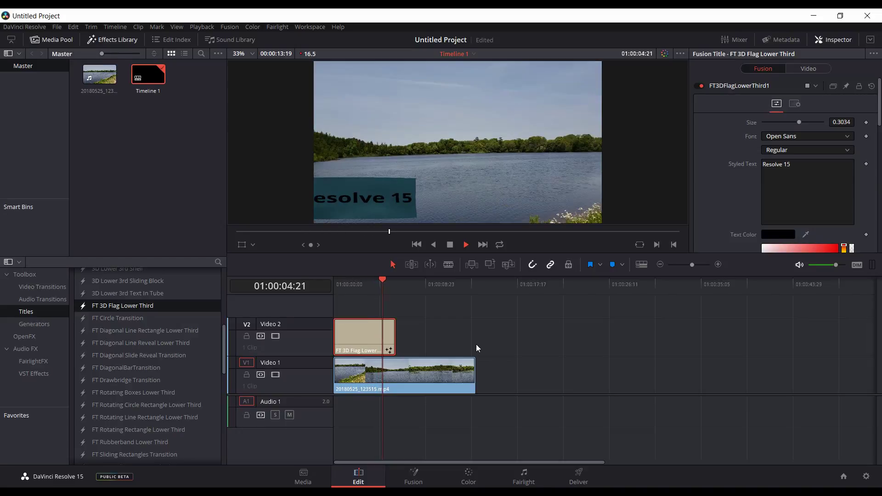
{"action": "key", "text": "space"}
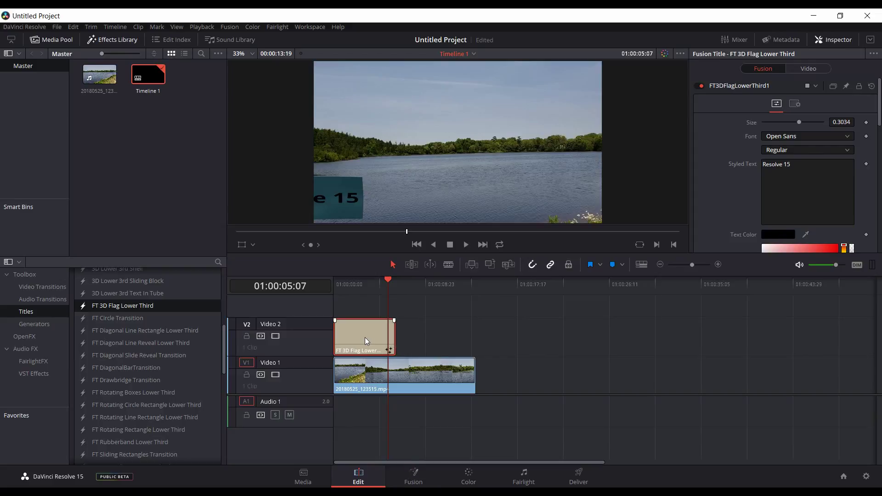
Undo the flag title, then put 3D Lower 3rd Flipping 2Line on Video 2 and open it in Fusion
{"action": "key", "text": "ctrl+z"}
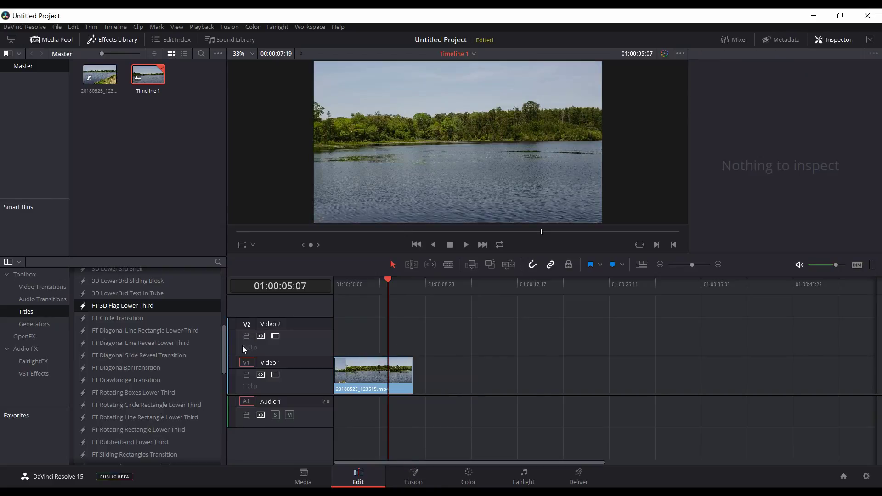
{"action": "left_click_drag", "start_coordinate": [225, 351], "coordinate": [227, 315]}
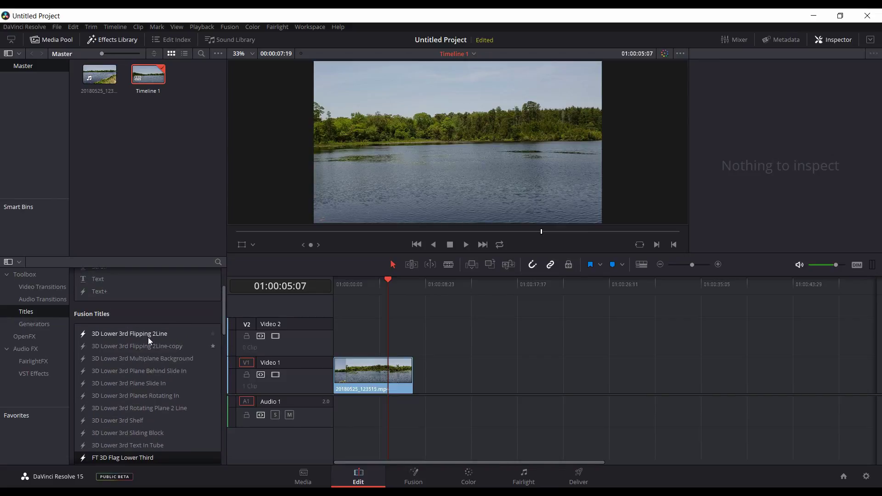
{"action": "left_click_drag", "start_coordinate": [148, 337], "coordinate": [338, 345]}
{"action": "left_click", "coordinate": [362, 286]}
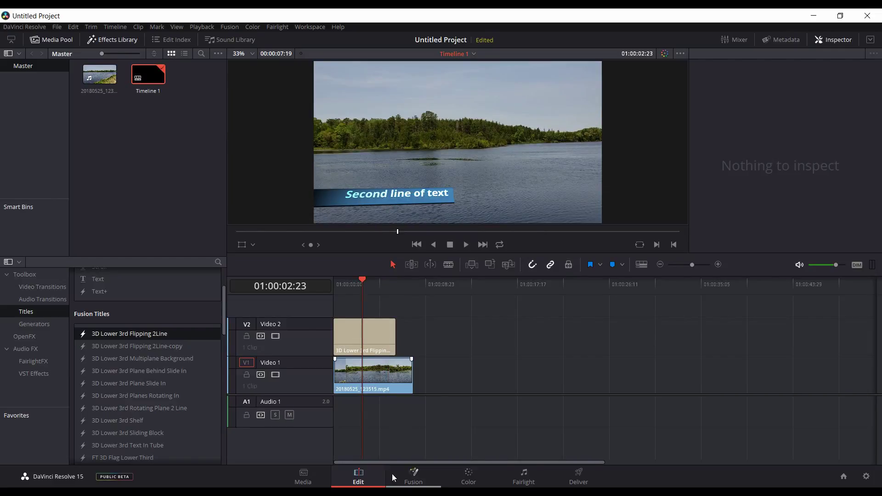
{"action": "left_click", "coordinate": [413, 476]}
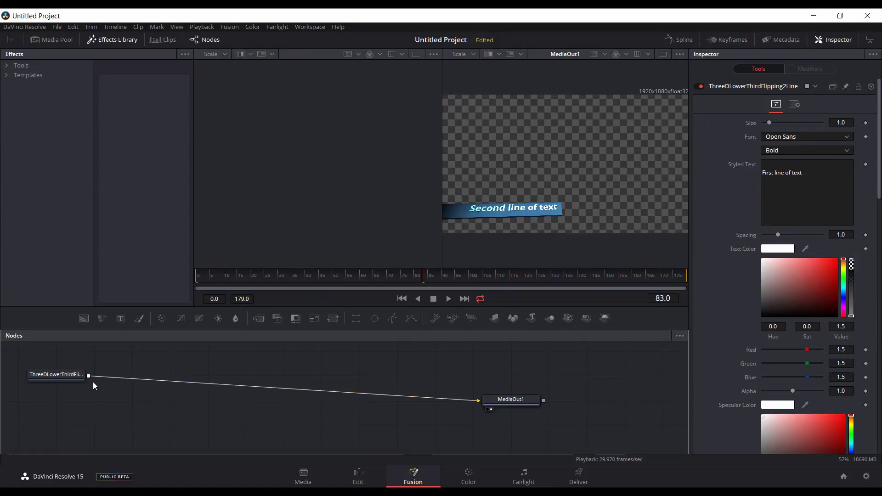
Show ThreeDLowerThirdFlipping2Line's keyframes, expanding the flipper track and selecting the XRotation key near frame 67
{"action": "left_click", "coordinate": [75, 380]}
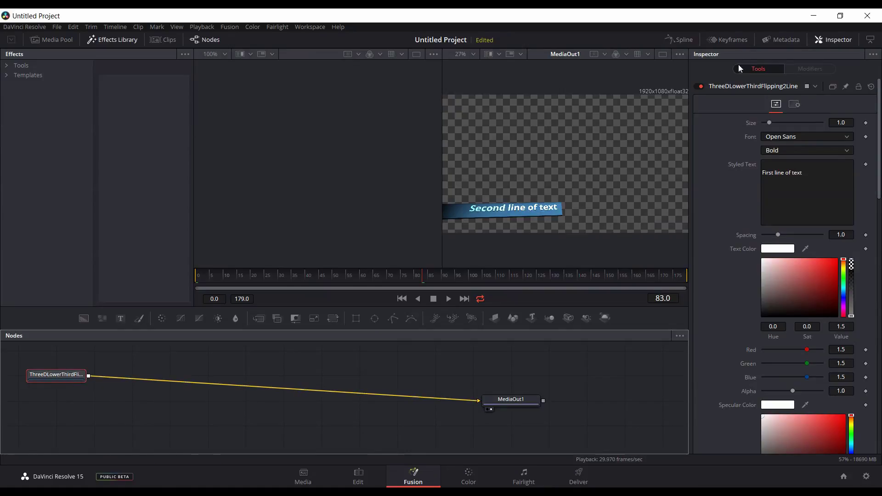
{"action": "left_click", "coordinate": [729, 39]}
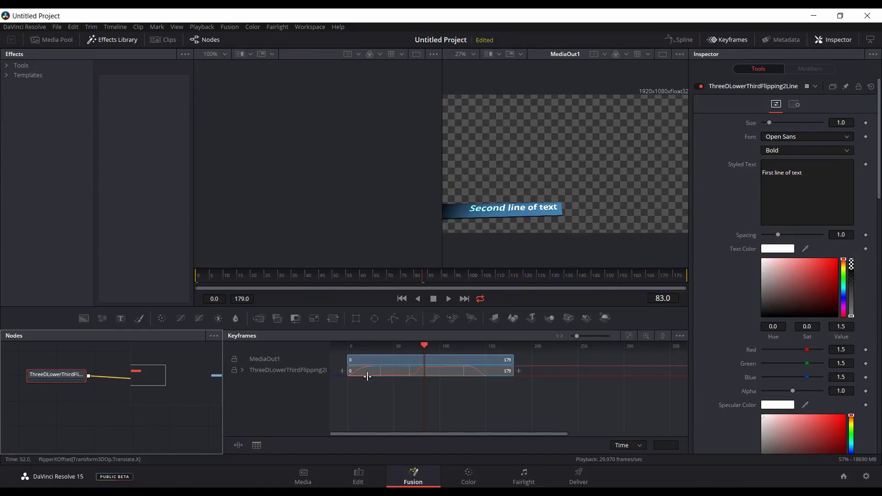
{"action": "scroll", "coordinate": [366, 371], "scroll_direction": "down", "scroll_amount": 1}
{"action": "left_click", "coordinate": [243, 371]}
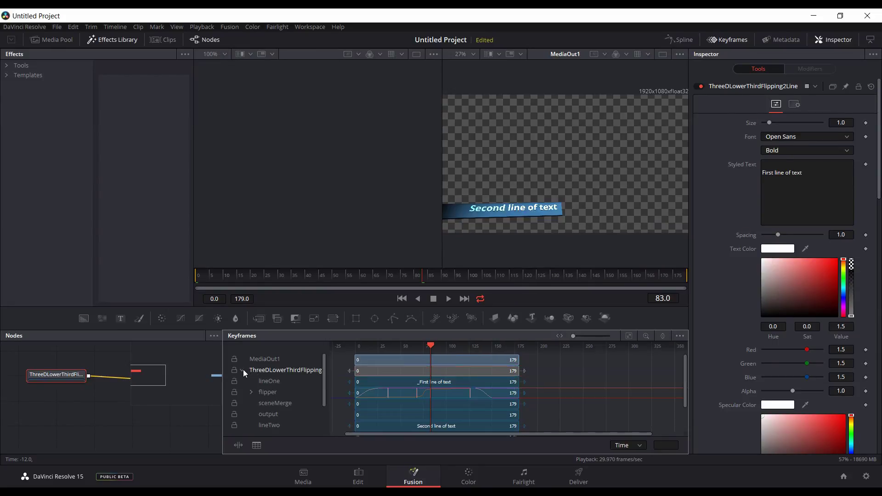
{"action": "left_click", "coordinate": [251, 393]}
{"action": "scroll", "coordinate": [494, 403], "scroll_direction": "down", "scroll_amount": 1}
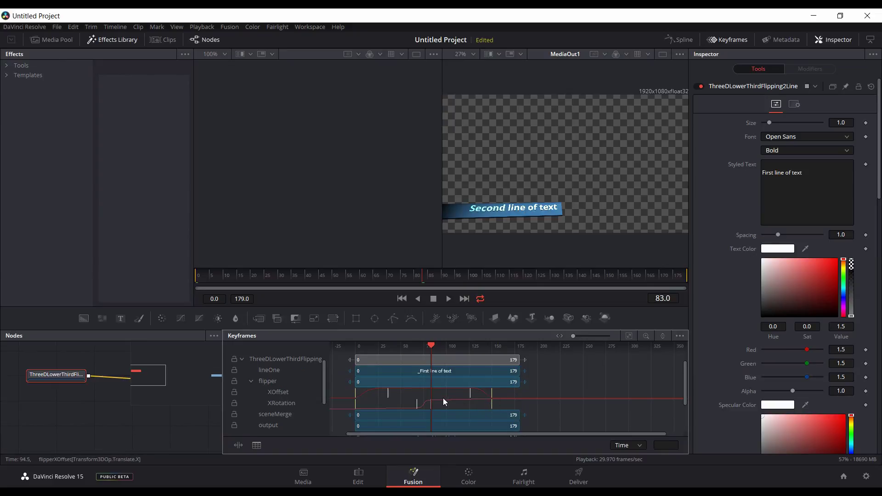
{"action": "left_click", "coordinate": [415, 406]}
{"action": "scroll", "coordinate": [557, 389], "scroll_direction": "down", "scroll_amount": 3}
{"action": "scroll", "coordinate": [557, 388], "scroll_direction": "up", "scroll_amount": 4}
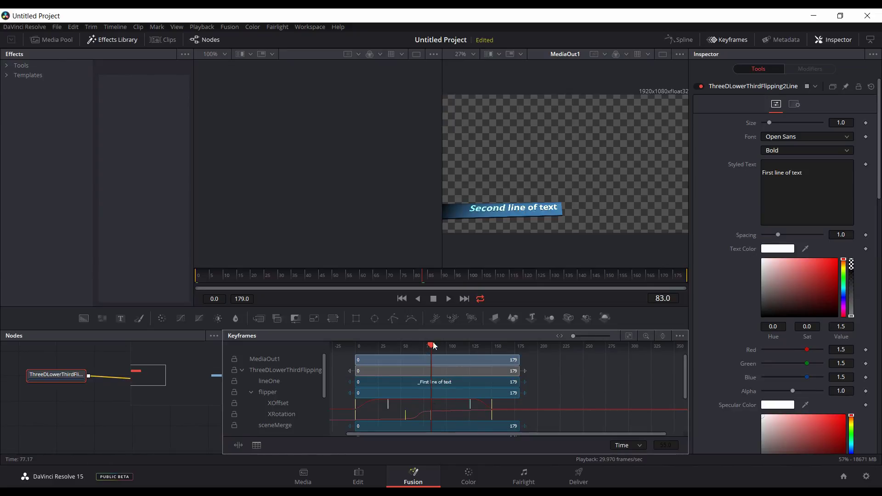
Switch to the Spline editor showing the flipper's X Offset and X Rotation curves, fitted and enlarged
{"action": "left_click", "coordinate": [687, 40]}
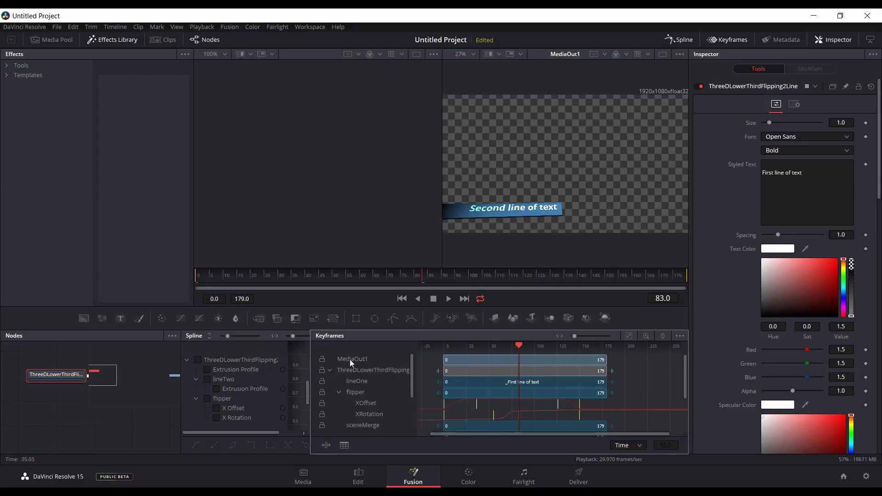
{"action": "left_click", "coordinate": [717, 40]}
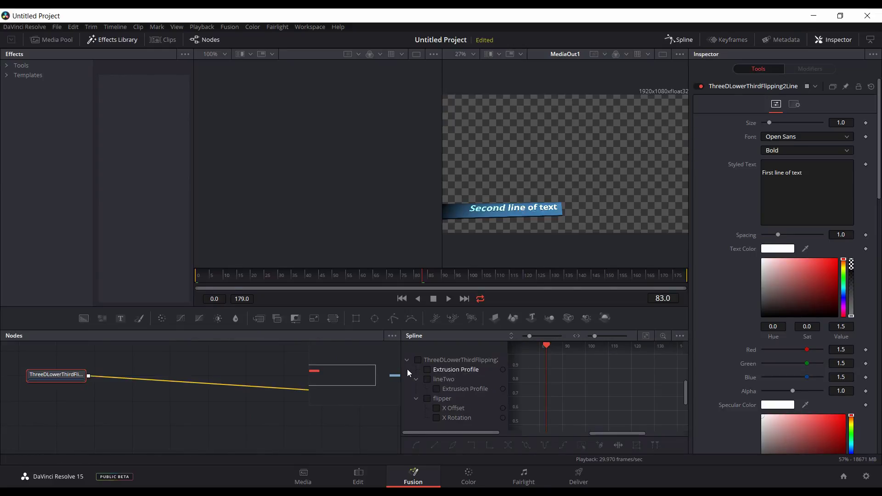
{"action": "left_click", "coordinate": [427, 399]}
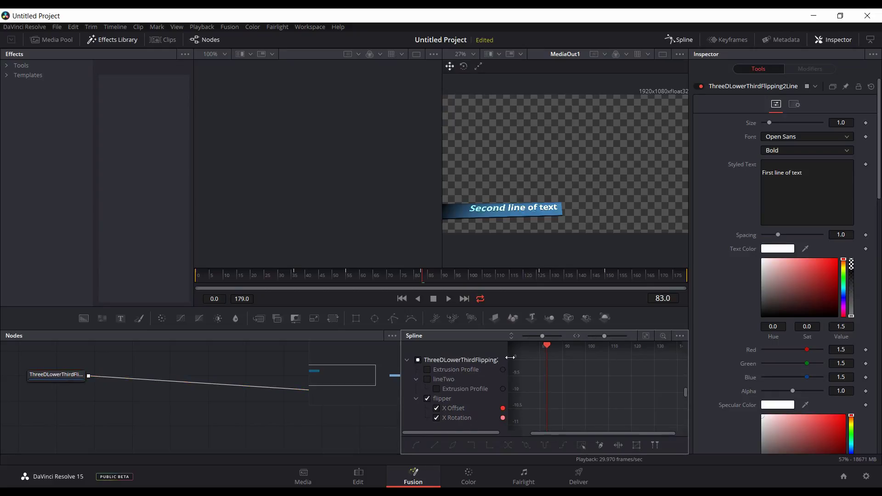
{"action": "left_click", "coordinate": [646, 335]}
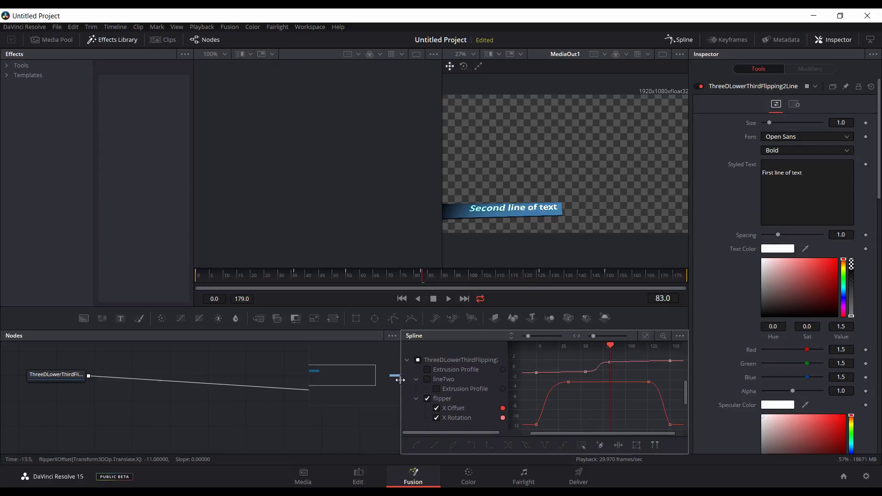
{"action": "left_click_drag", "start_coordinate": [401, 379], "coordinate": [321, 385]}
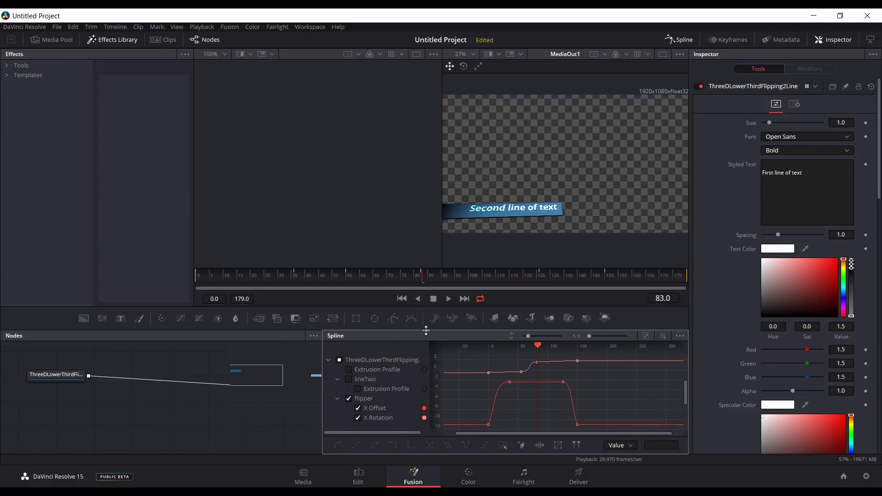
{"action": "left_click_drag", "start_coordinate": [426, 329], "coordinate": [431, 278]}
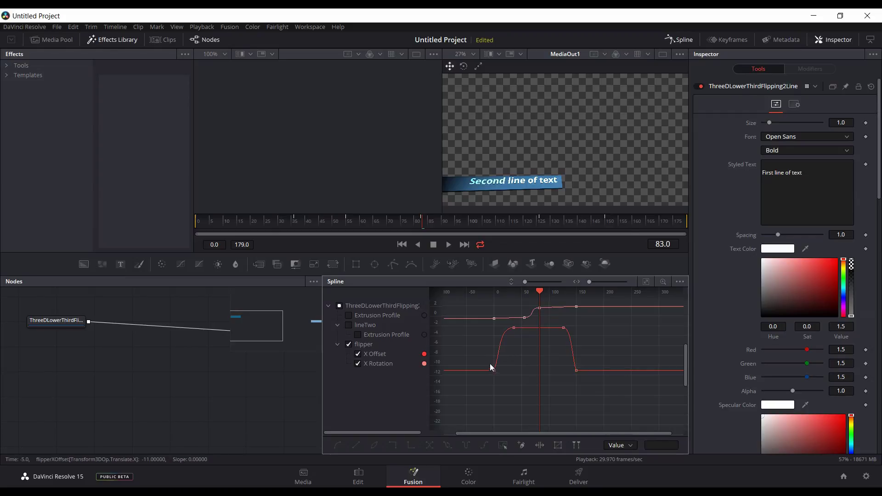
Select the first X Rotation keyframe and raise its Ease Out to 37.3
{"action": "left_click_drag", "start_coordinate": [485, 360], "coordinate": [500, 376]}
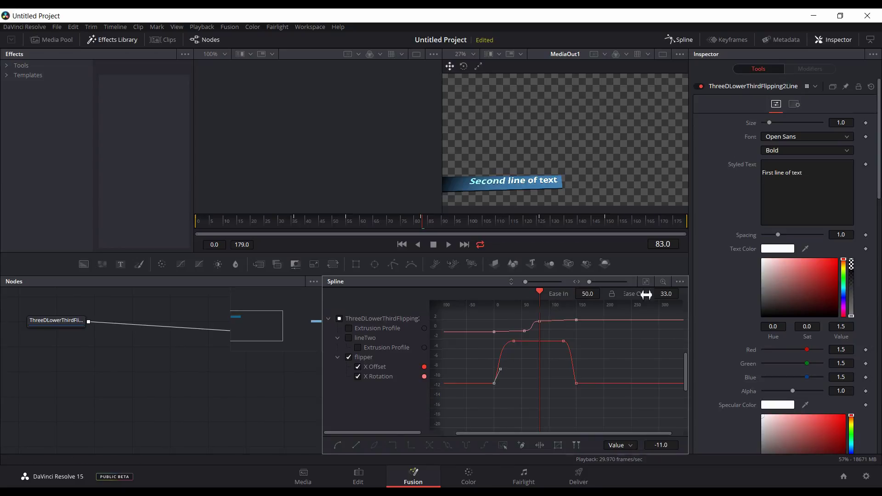
{"action": "left_click_drag", "start_coordinate": [666, 299], "coordinate": [675, 297]}
{"action": "left_click", "coordinate": [678, 40]}
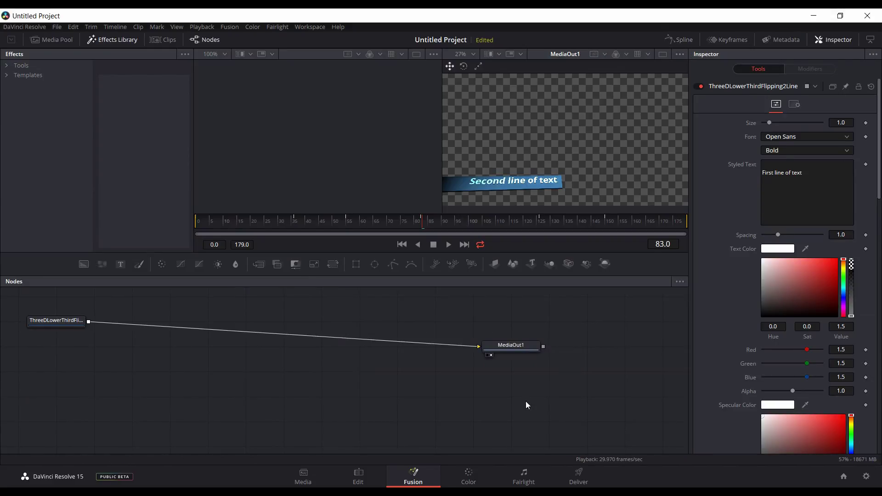
Return to the Edit page and scroll down the Fusion Titles list in the Effects Library
{"action": "left_click", "coordinate": [358, 475]}
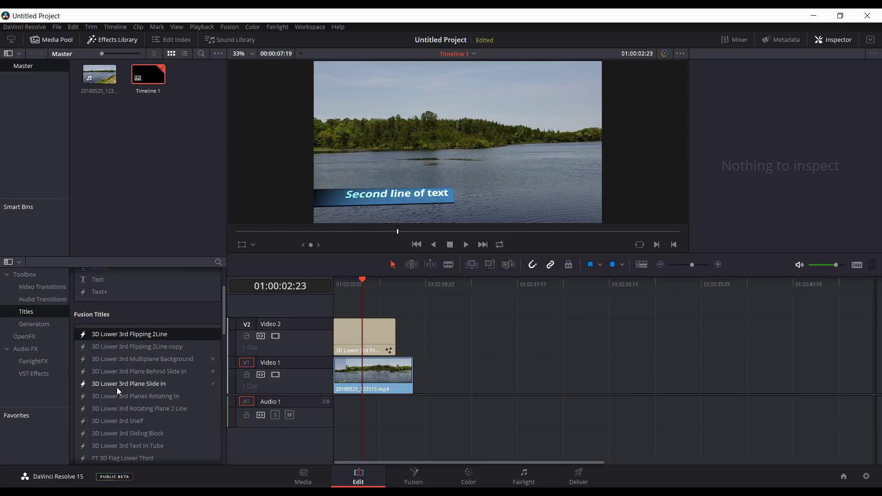
{"action": "scroll", "coordinate": [137, 382], "scroll_direction": "down", "scroll_amount": 3}
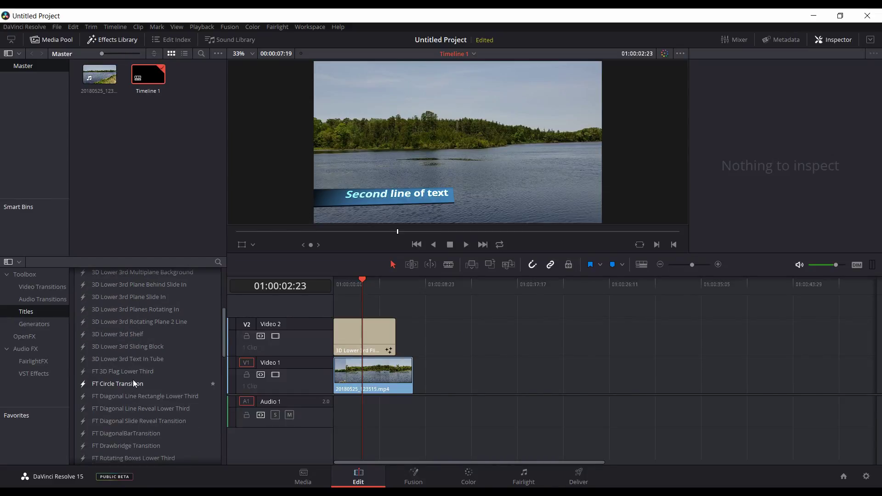
{"action": "scroll", "coordinate": [131, 381], "scroll_direction": "down", "scroll_amount": 2}
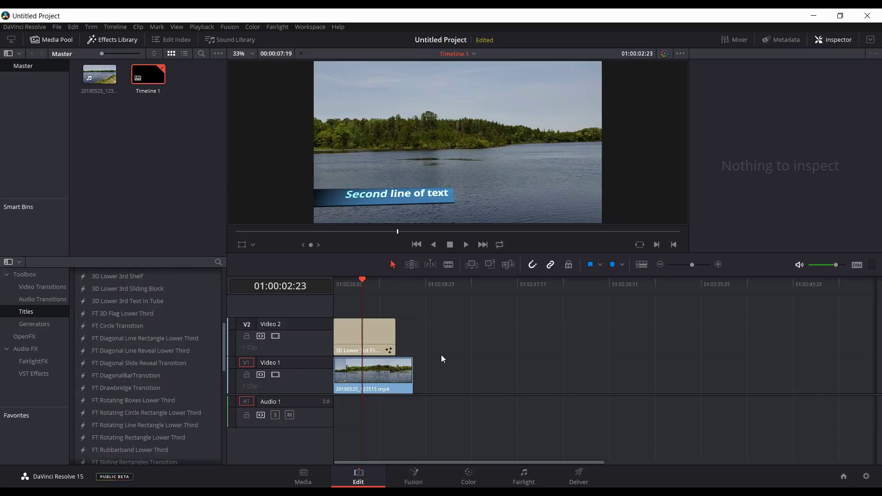